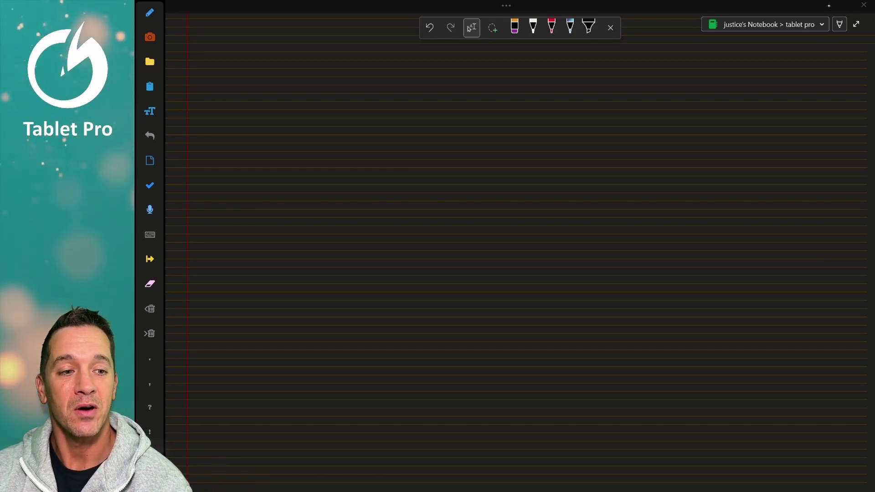
- Leave full screen, draw a red arrow toward the tabs, and toggle the ribbon between Classic and Simplified
key("F11")
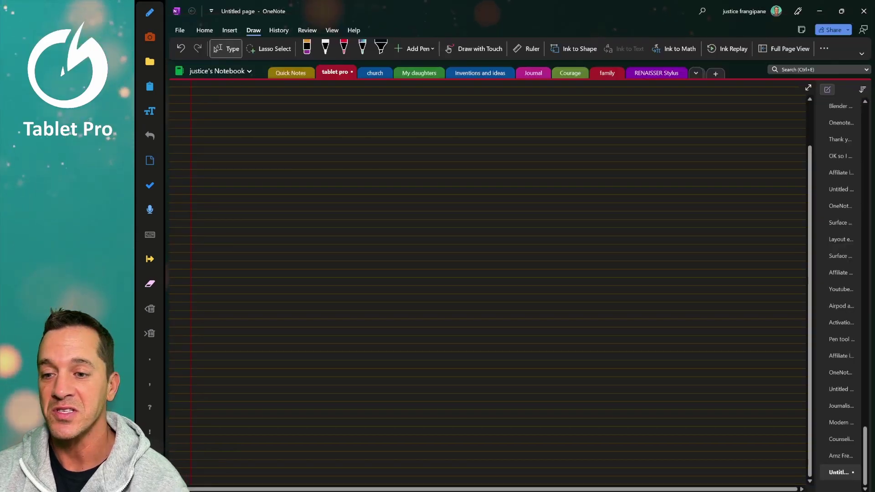
left_click_drag(287, 105, 288, 86)
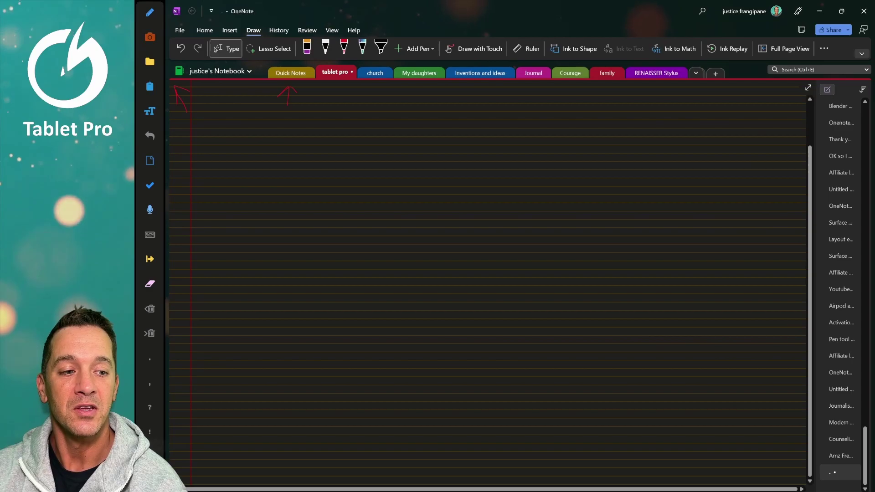
left_click(863, 53)
left_click(804, 78)
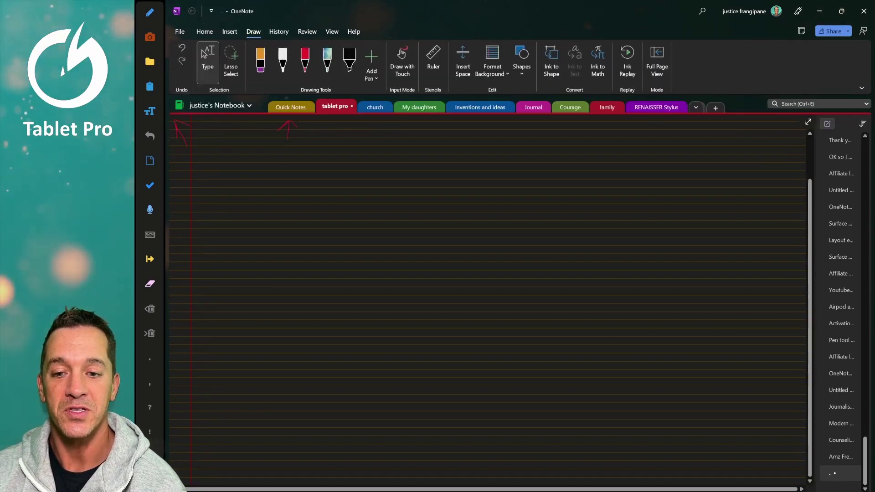
left_click(862, 88)
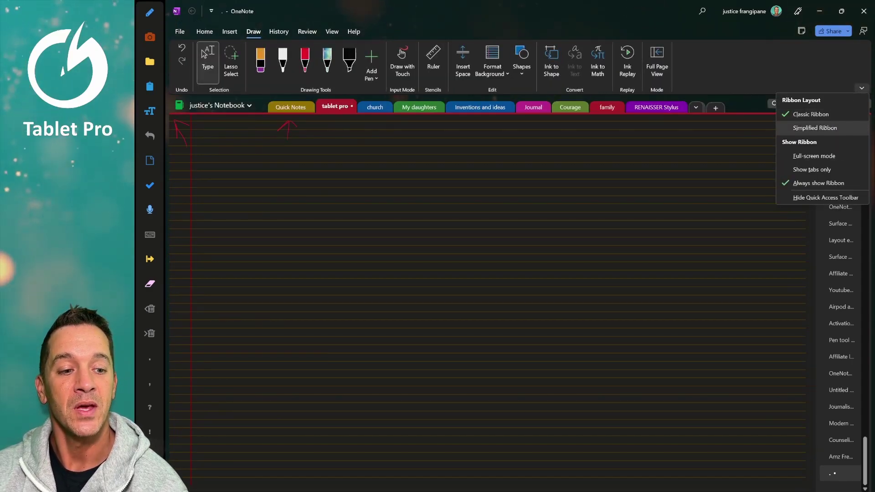
left_click(816, 128)
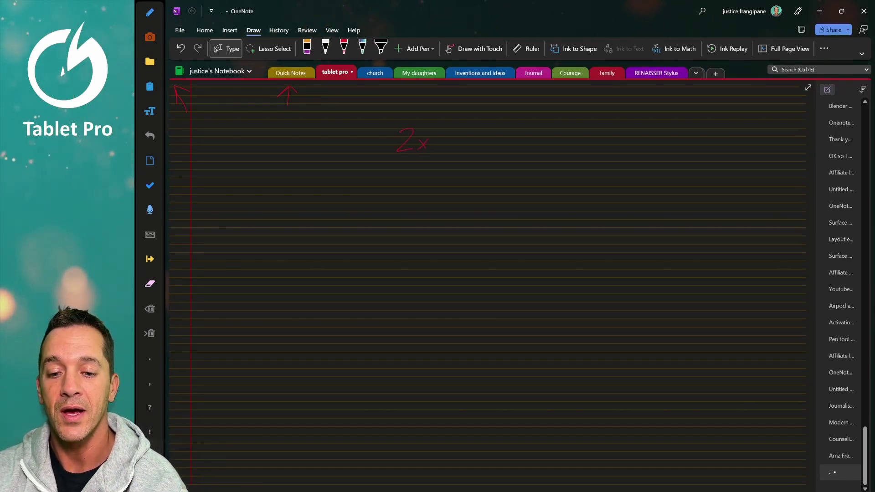
- Handwrite '2x Learning' in red, with '2x' started on the line below for 'Speed'
left_click_drag(419, 138, 428, 151)
left_click_drag(428, 139, 419, 150)
mouse_move(453, 130)
left_mouse_down()
mouse_move(460, 150)
mouse_move(524, 157)
left_mouse_up()
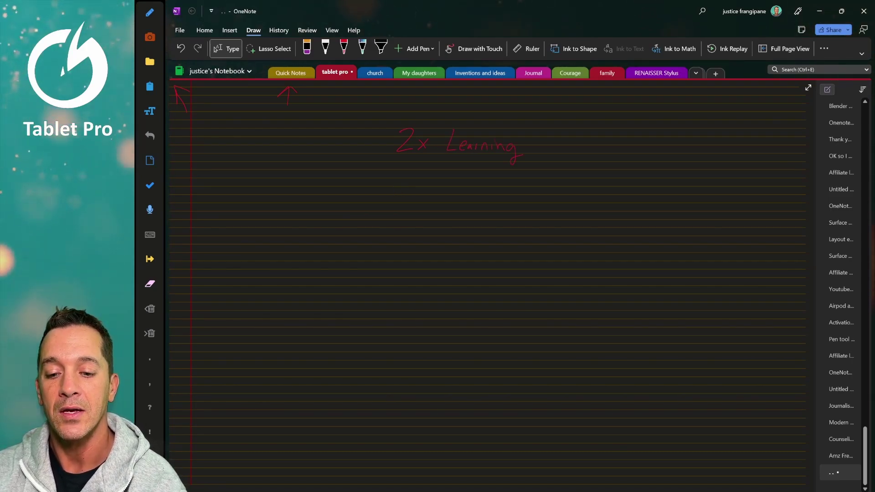
left_click_drag(396, 189, 420, 203)
mouse_move(421, 192)
left_mouse_down()
mouse_move(411, 203)
mouse_move(458, 187)
left_mouse_up()
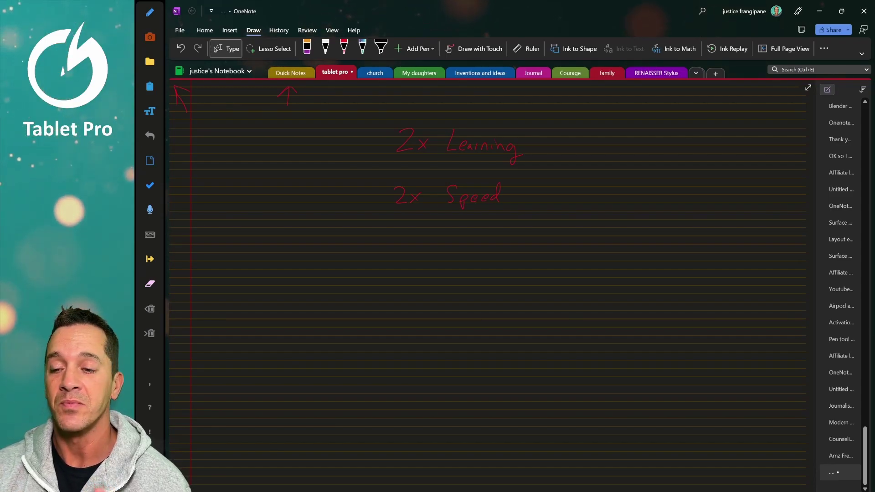
- Draw red arrows pointing left along the page's left margin
mouse_move(219, 195)
left_mouse_down()
mouse_move(258, 199)
mouse_move(204, 186)
left_mouse_up()
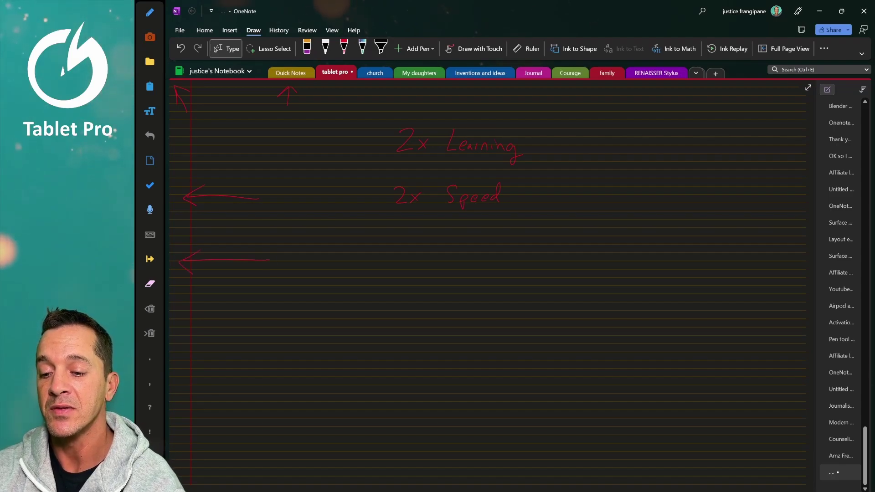
left_click_drag(227, 335, 283, 338)
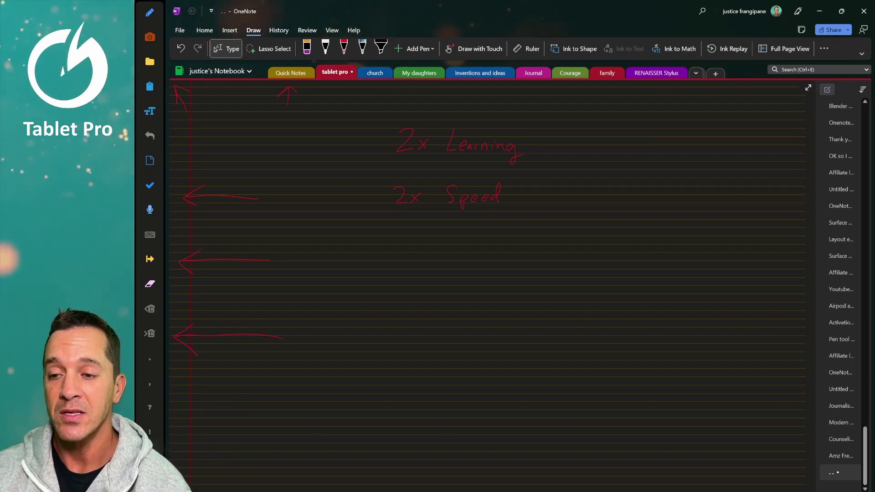
- View the Account page in the File backstage, then minimize OneNote
key("alt+f")
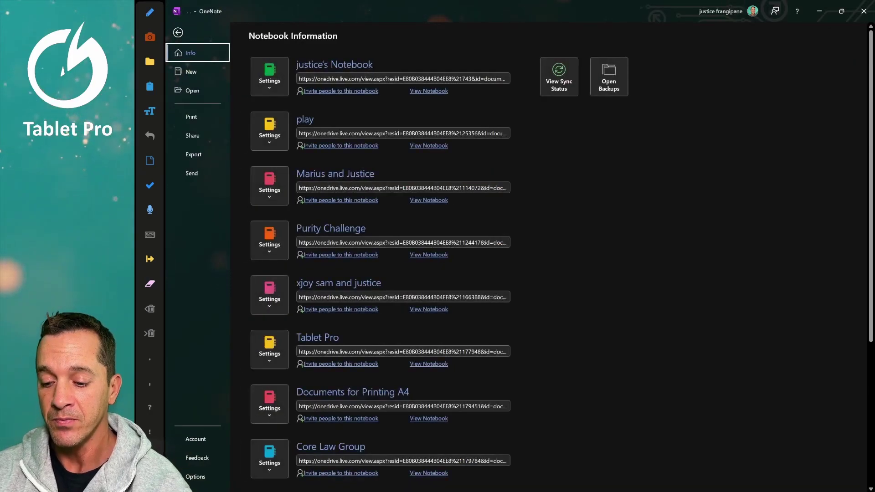
left_click(196, 440)
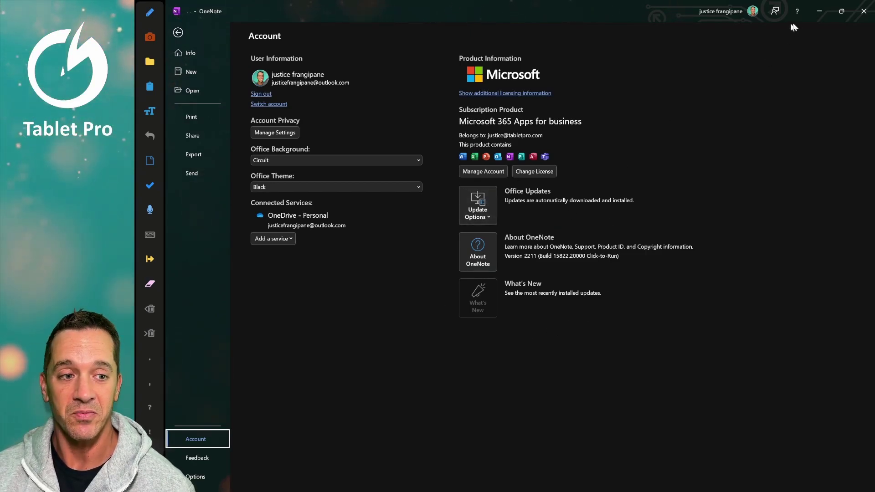
left_click(821, 12)
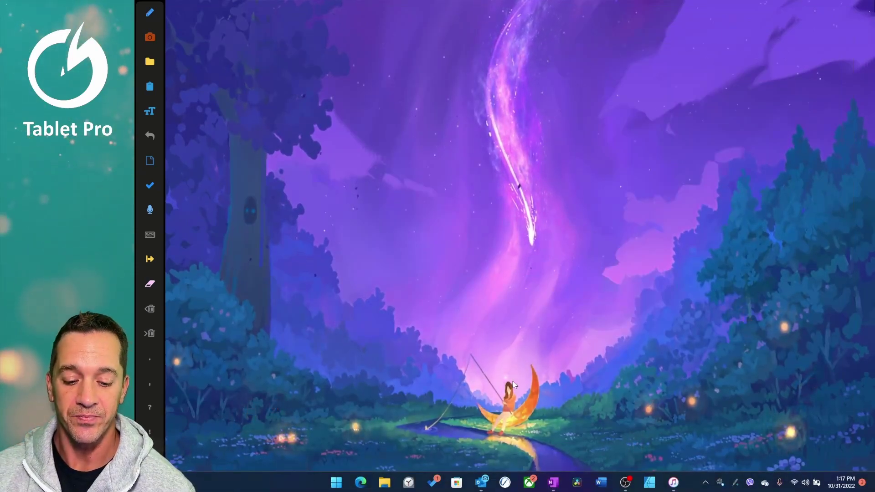
- Bring Outlook back up from the taskbar and return to the inbox
mouse_move(480, 486)
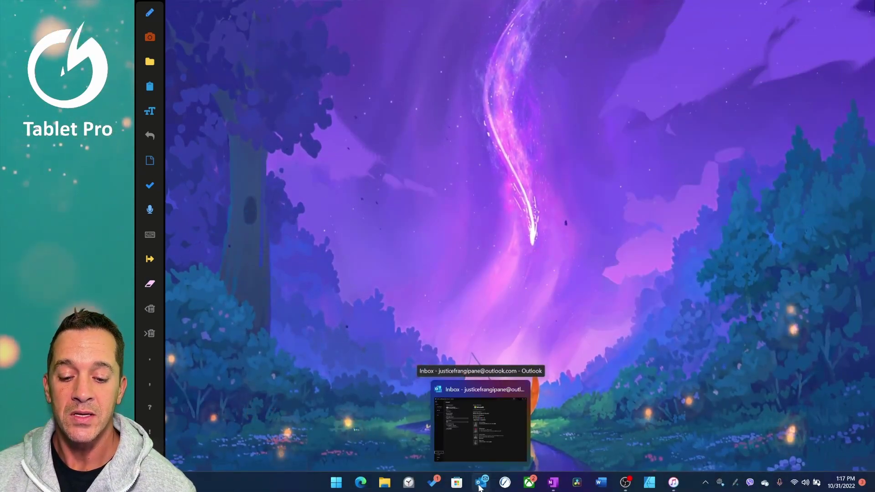
left_click(480, 487)
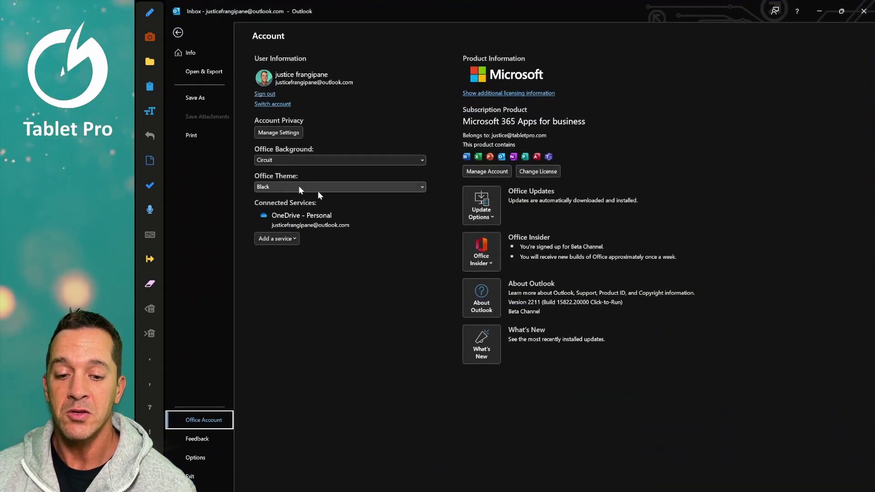
left_click(176, 34)
- Check the Office Account and Office Insider options, then close Outlook
left_click(195, 29)
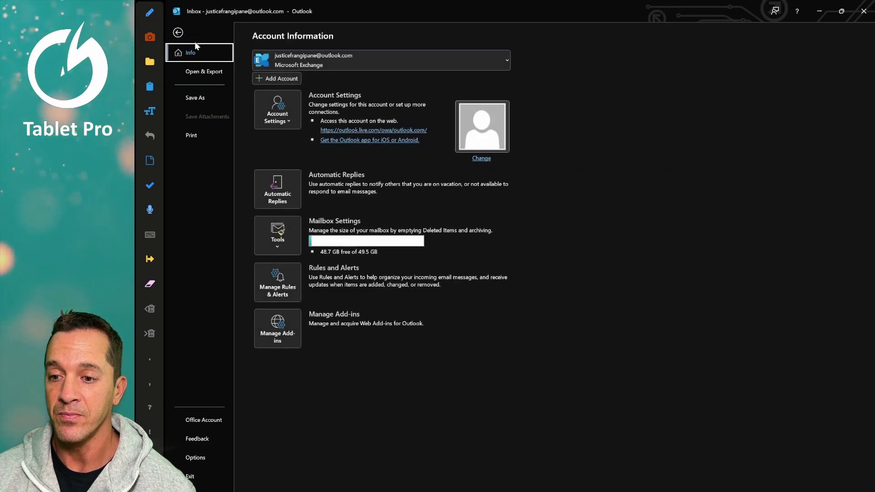
left_click(205, 422)
left_click(491, 250)
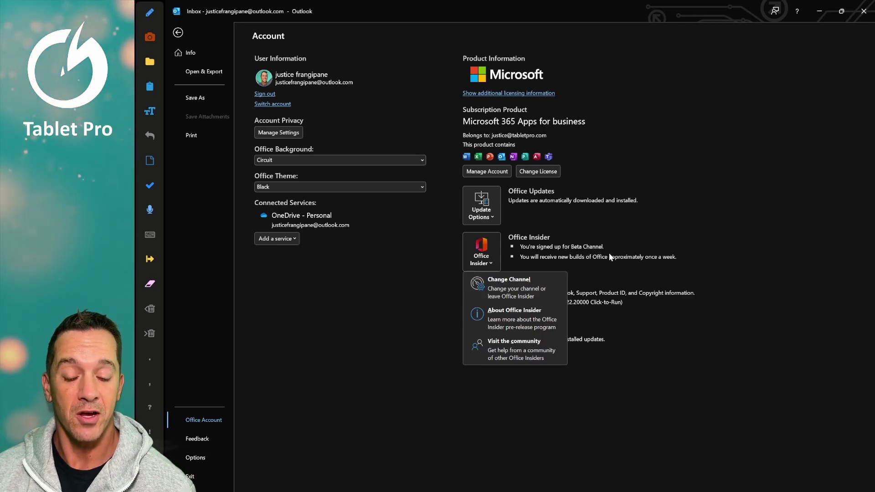
left_click(568, 251)
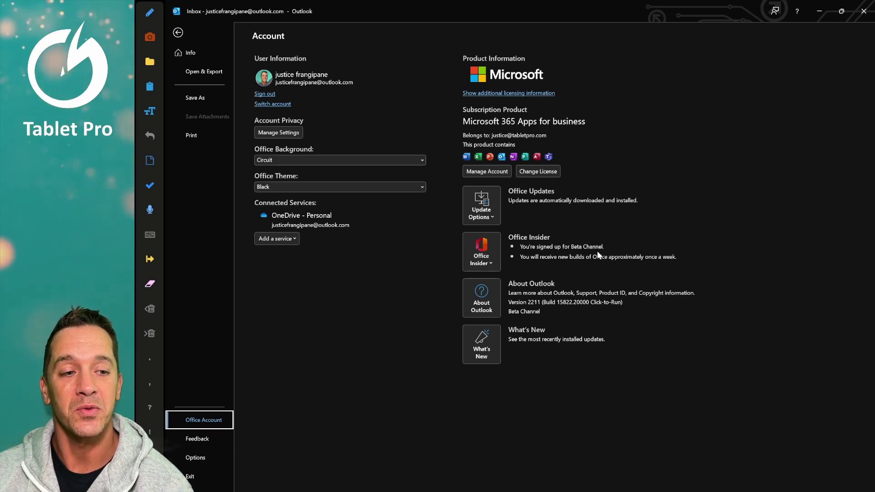
left_click(819, 11)
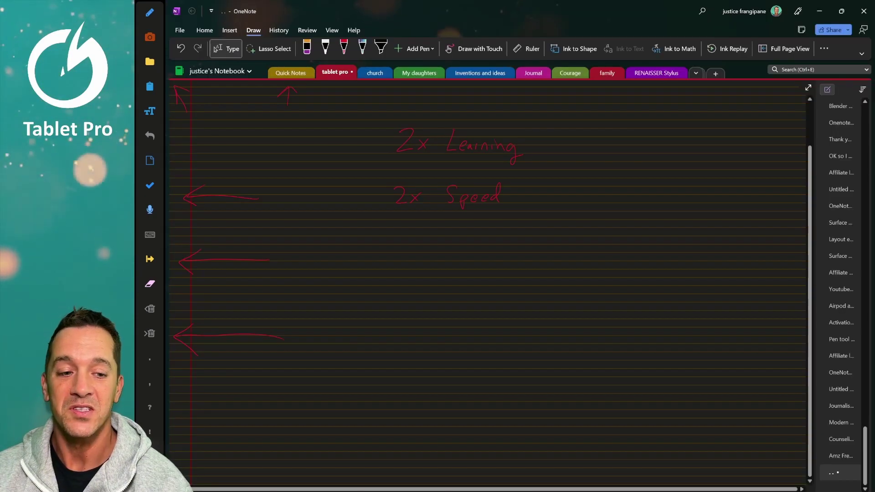
- In Full Page View, dictate two paragraphs below '2x Speed' about the Tablet Pro artist pad
left_click(809, 87)
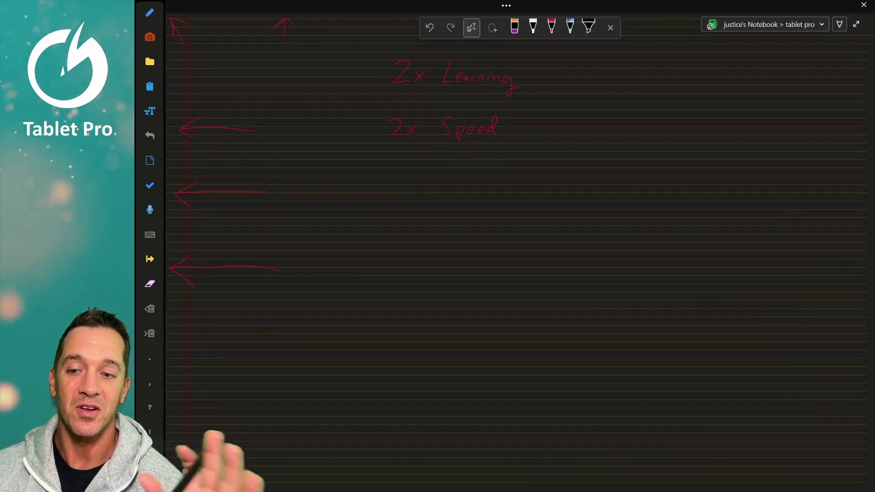
key("alt+grave")
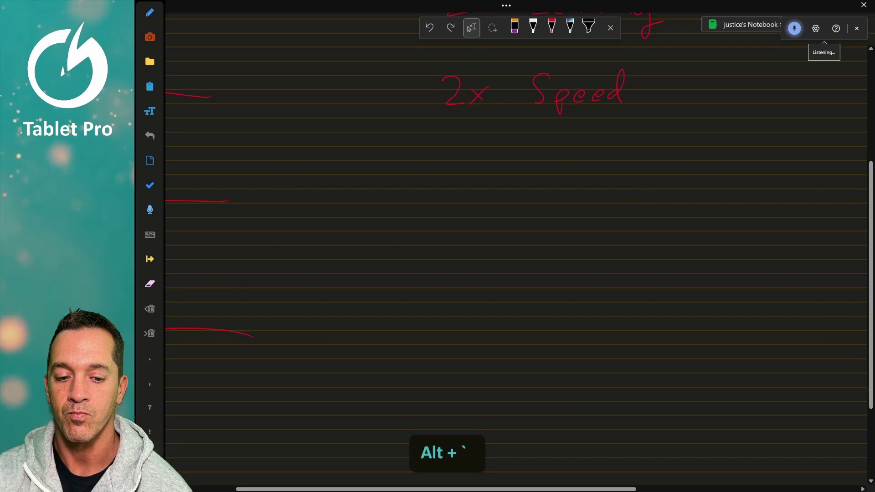
left_click(294, 182)
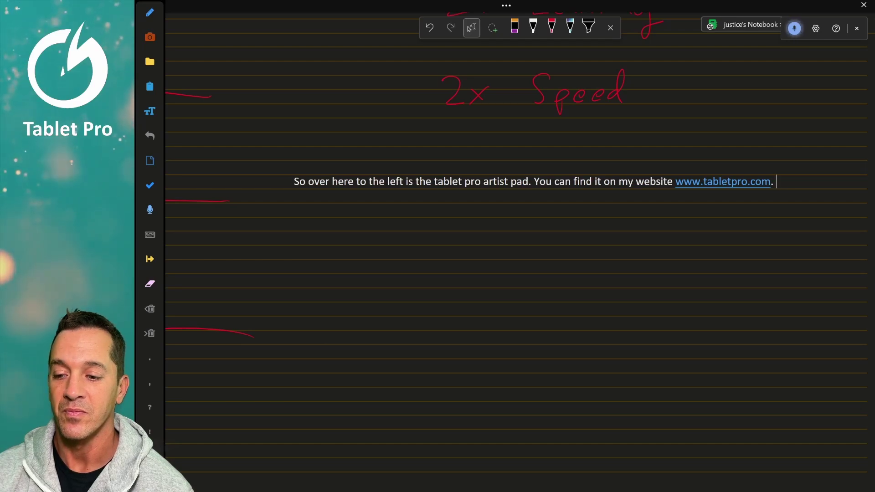
key("Return")
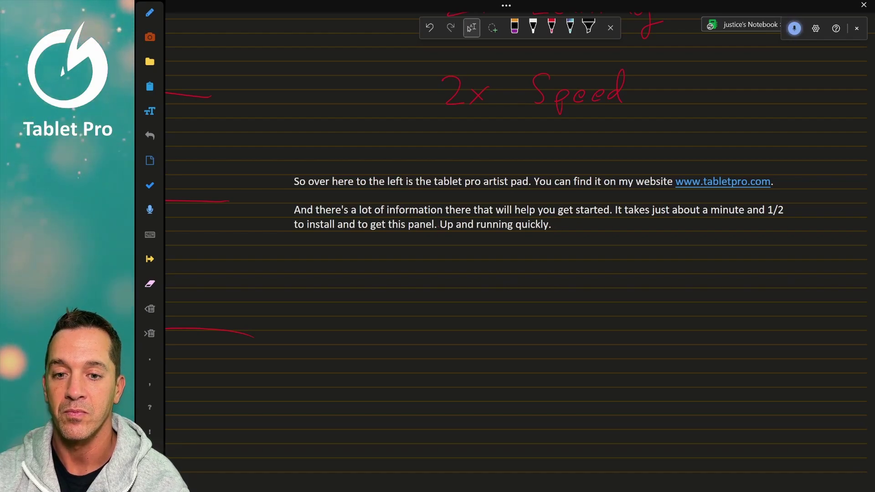
- Remove the stray ink, make the text read 'get this panel up and running quickly.', and resume dictation
left_click(440, 225)
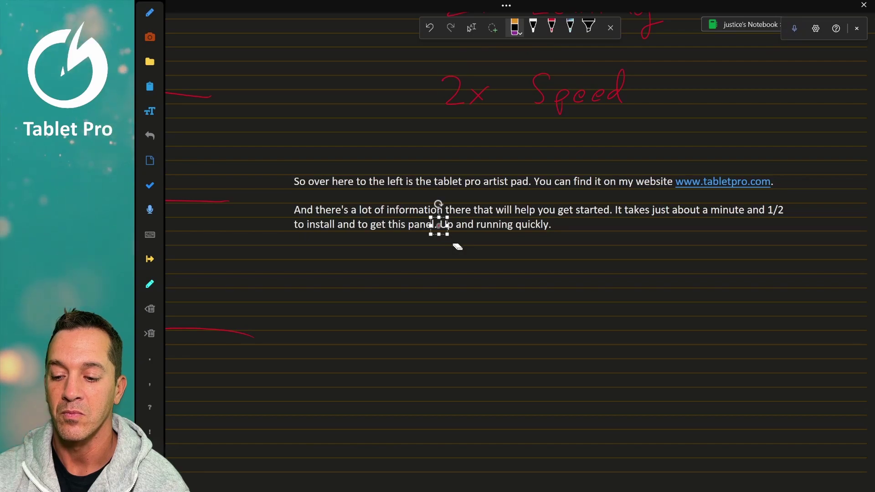
key("Delete")
key("BackSpace")
key("BackSpace")
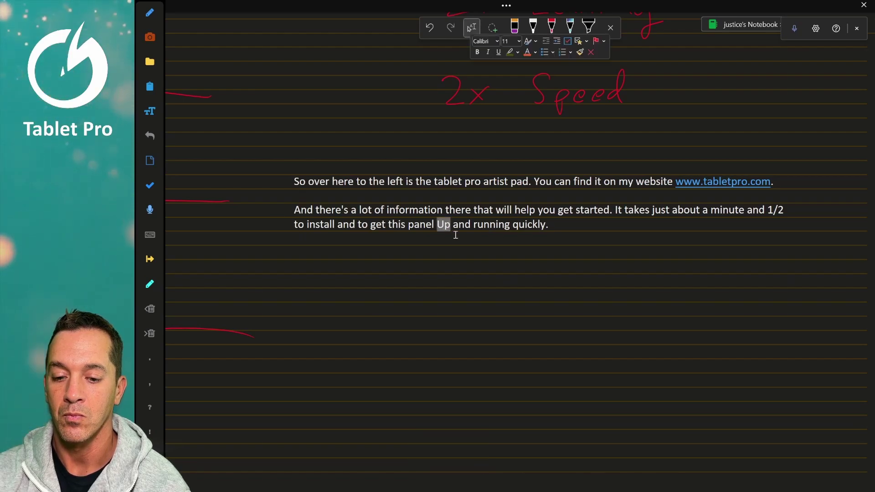
key("shift+F3")
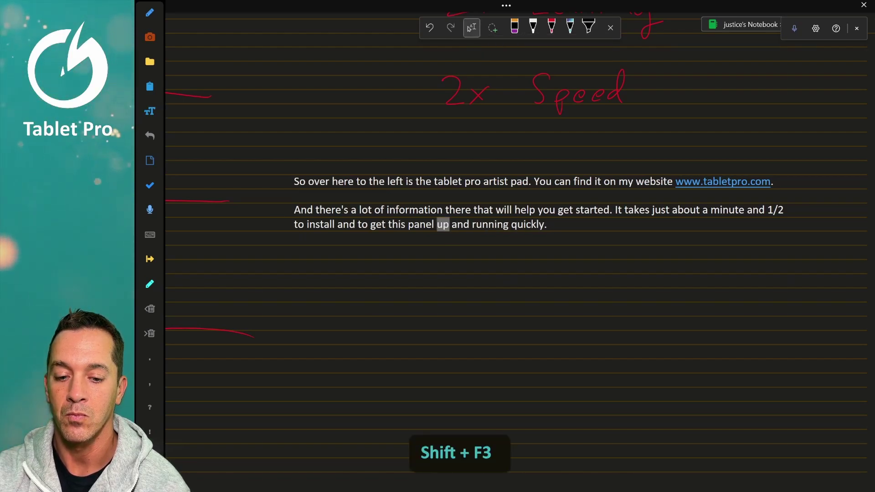
left_click(552, 224)
type(".")
key("alt+grave")
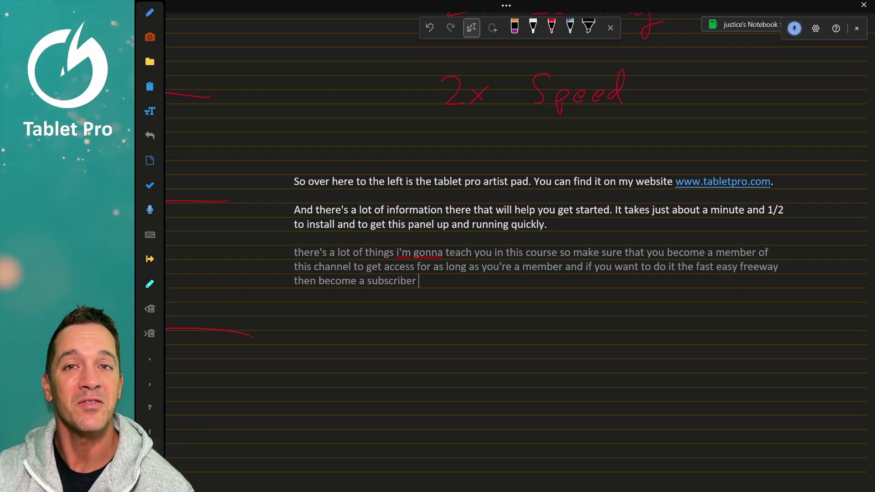
- Finish the dictated members-and-subscribers paragraph and start a new line for the thank-you
key("Return")
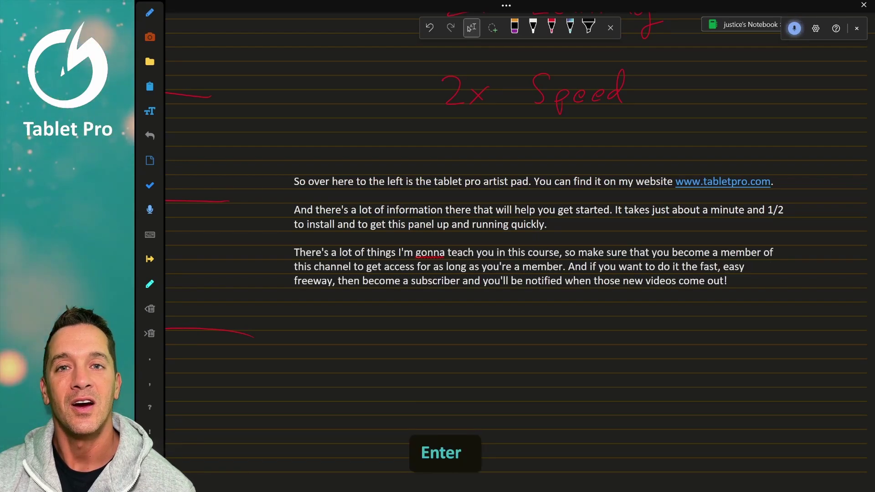